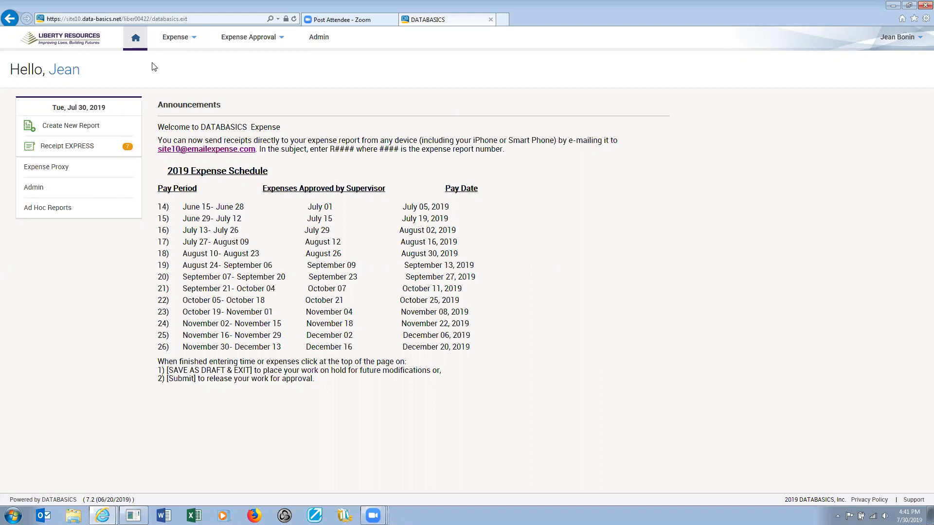
# Create a new expense report with the purpose "7/27/19 - 8/9/19".
pyautogui.click(73, 126)
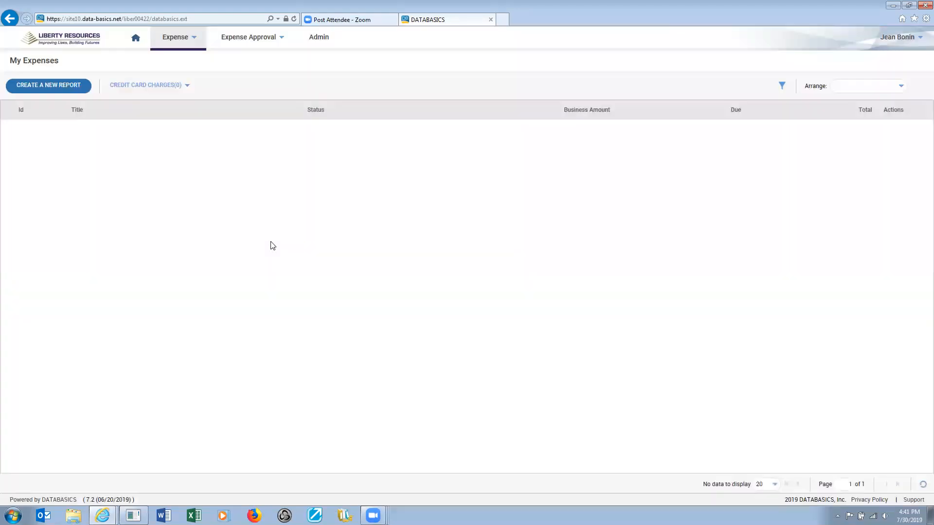
pyautogui.click(53, 122)
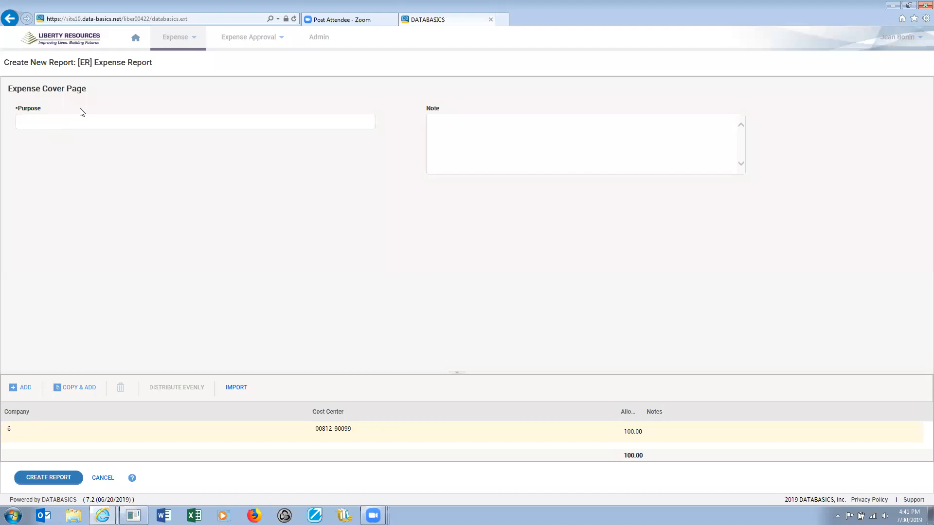
pyautogui.write('7/27/19 - 8/9/19')
pyautogui.click(439, 125)
pyautogui.click(47, 480)
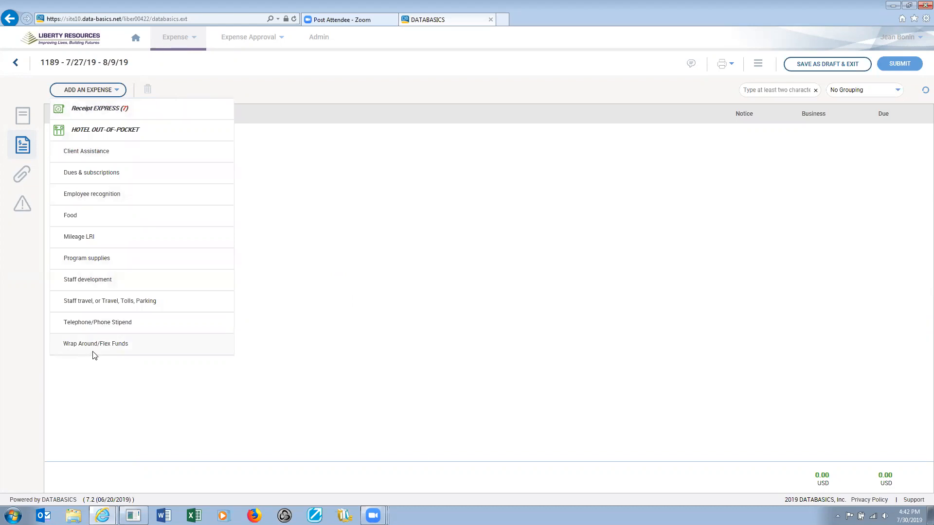
# Add a Food expense to the report, dated 06/07/2019, with a business amount of 6.75 USD.
pyautogui.click(70, 217)
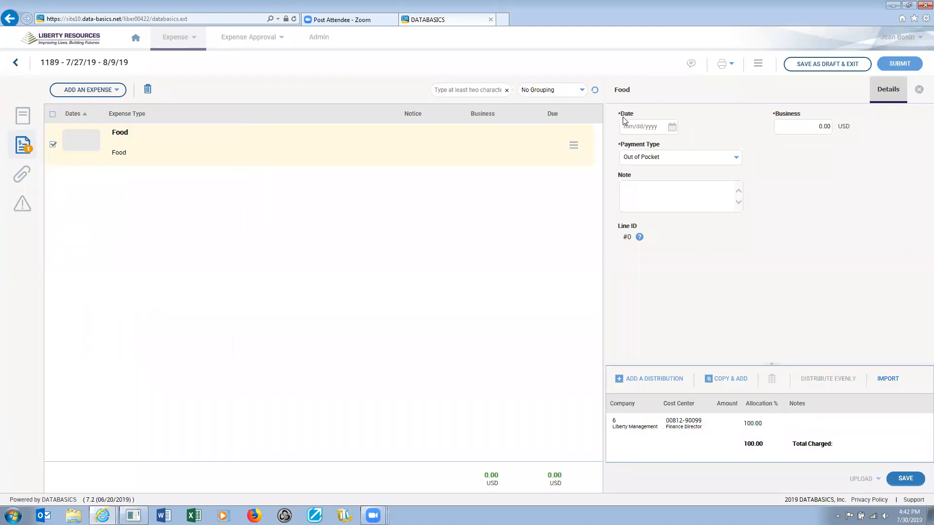
pyautogui.click(673, 128)
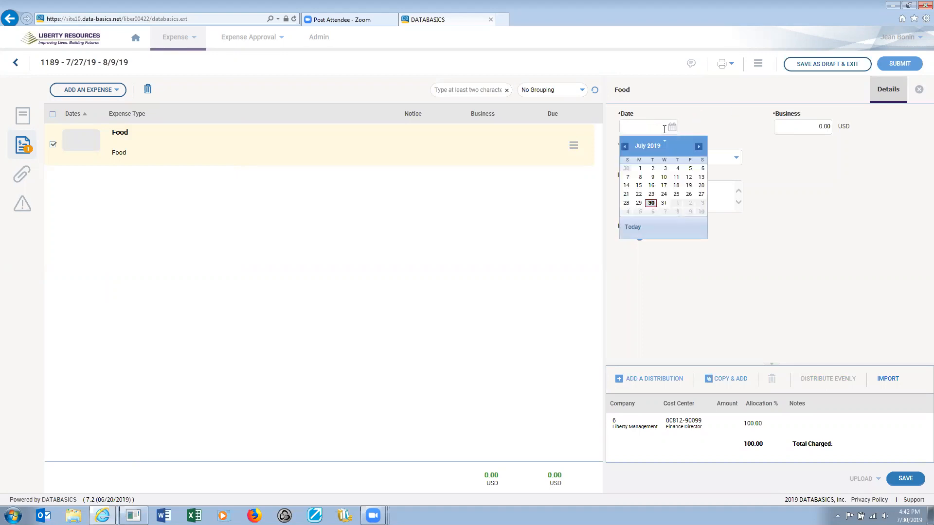
pyautogui.click(625, 147)
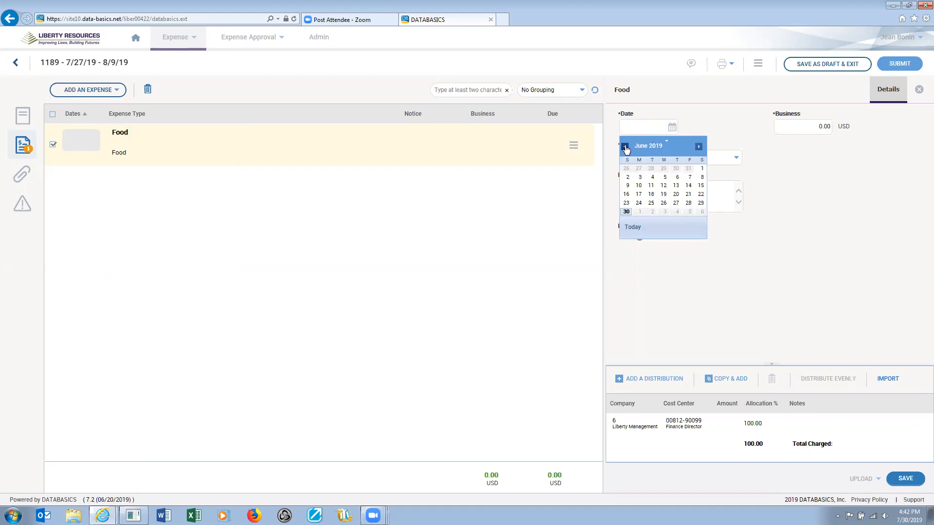
pyautogui.click(689, 178)
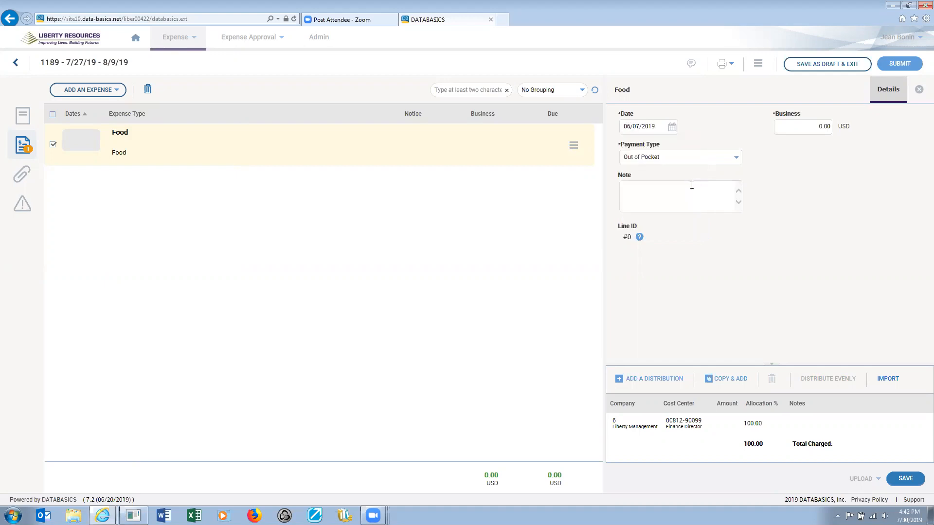
pyautogui.click(817, 128)
pyautogui.write('6.75')
pyautogui.click(641, 198)
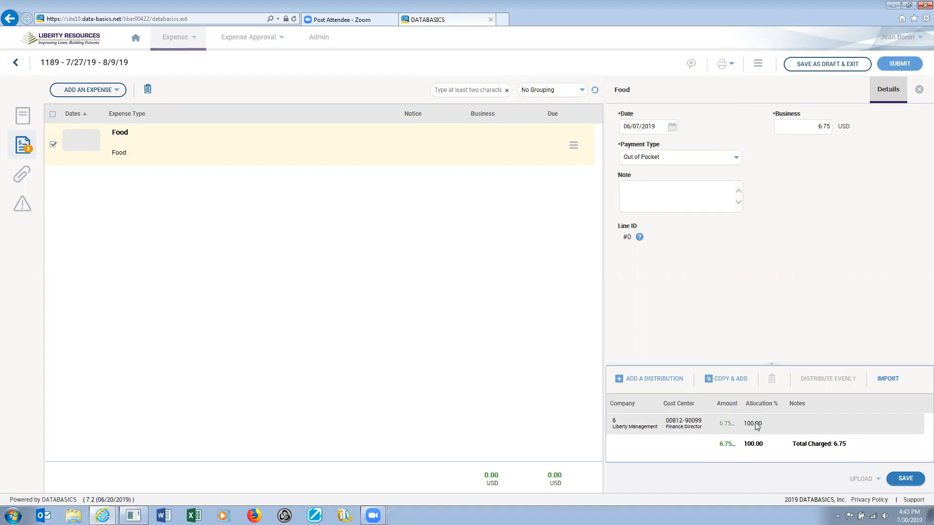
# Try adding a second distribution row to the Food expense, and delete that row.
pyautogui.click(662, 382)
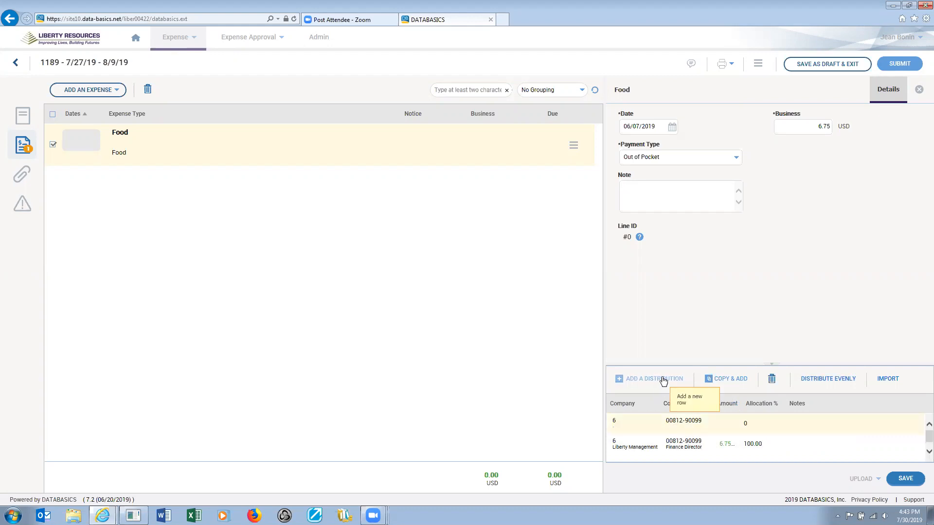
pyautogui.click(699, 424)
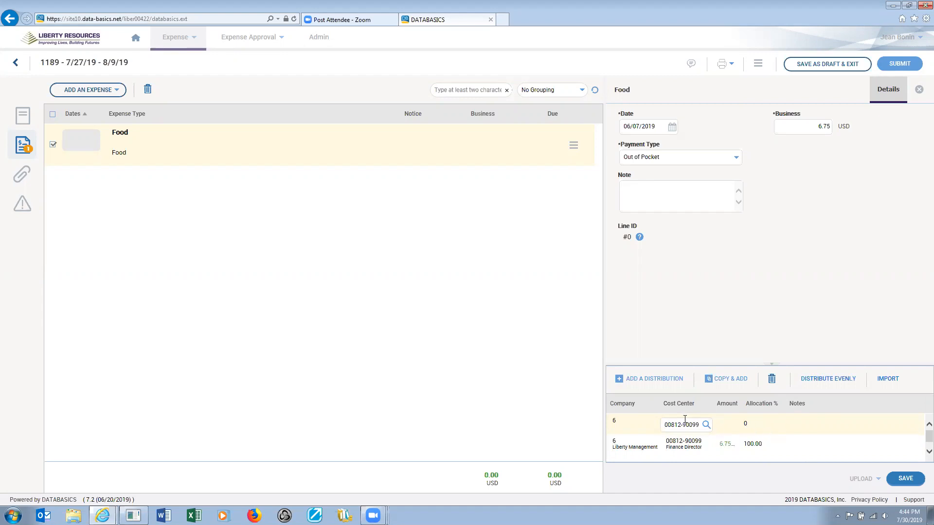
pyautogui.click(641, 424)
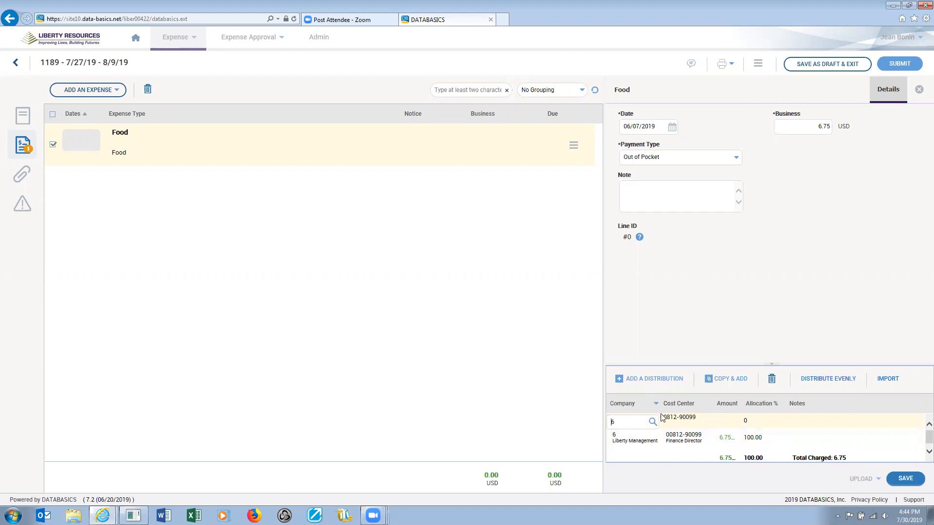
pyautogui.click(773, 380)
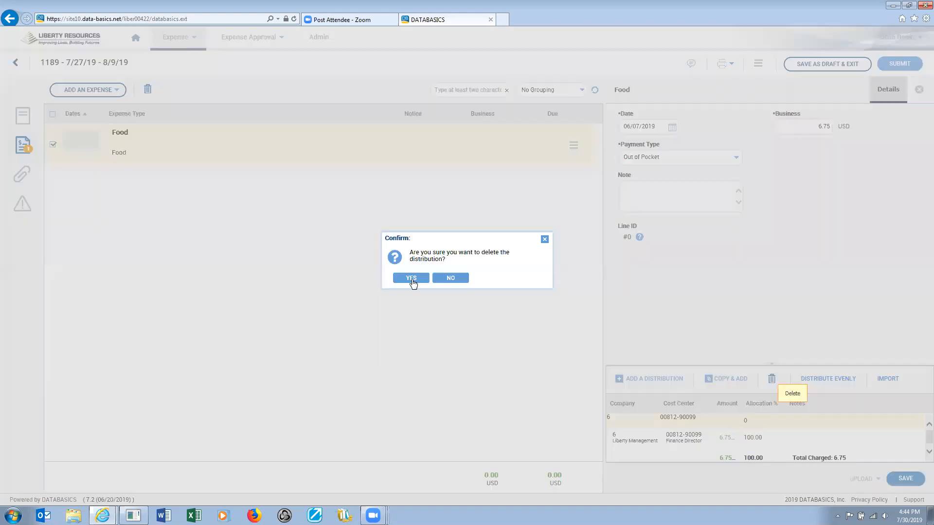
pyautogui.click(411, 278)
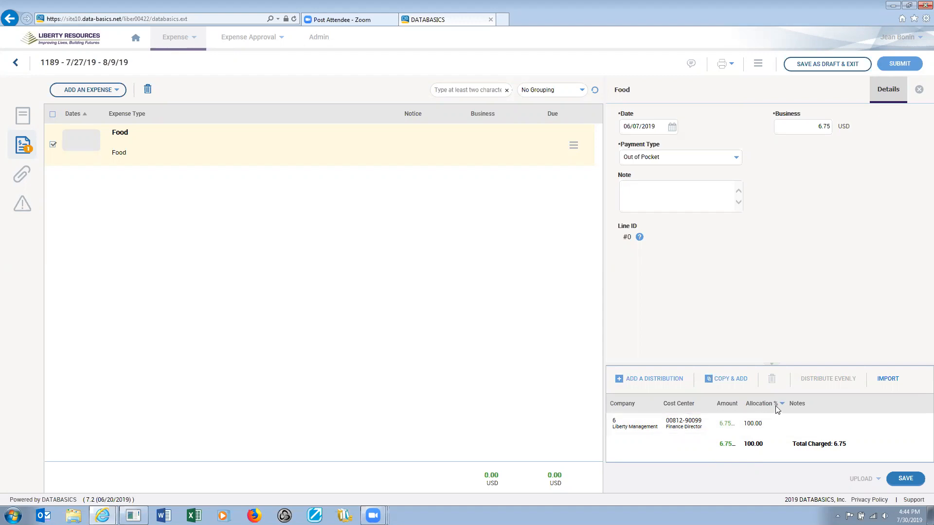
# Save the Food expense and attach "R1139 Wegmans $6.75.pdf" to it from the receipt repository.
pyautogui.click(908, 479)
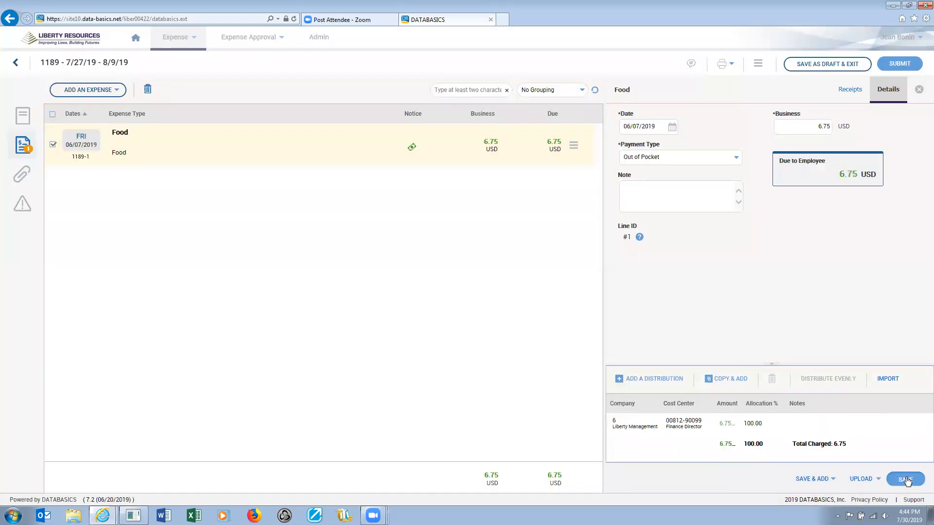
pyautogui.click(851, 91)
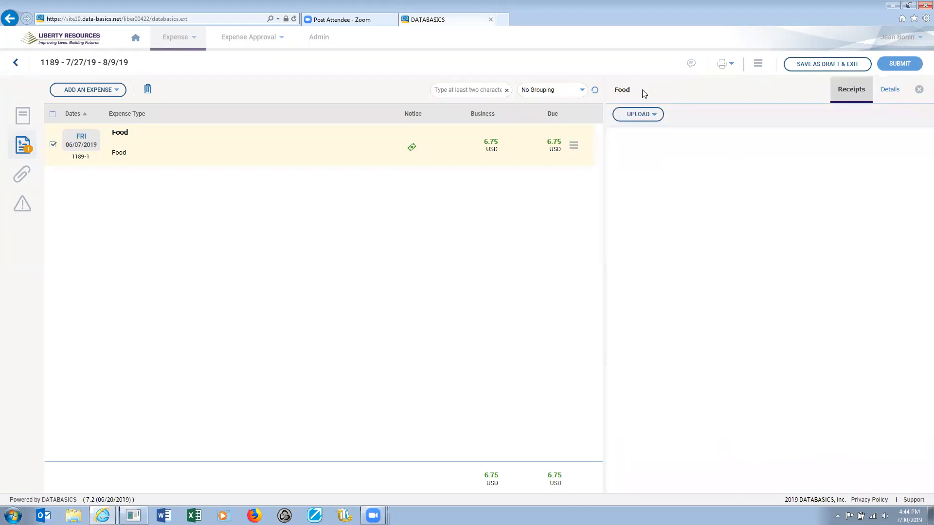
pyautogui.click(653, 116)
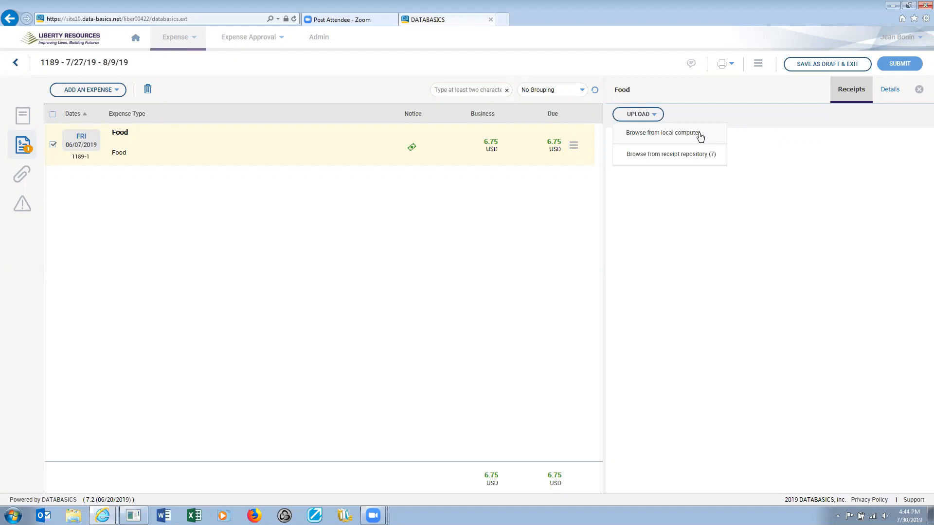
pyautogui.click(672, 159)
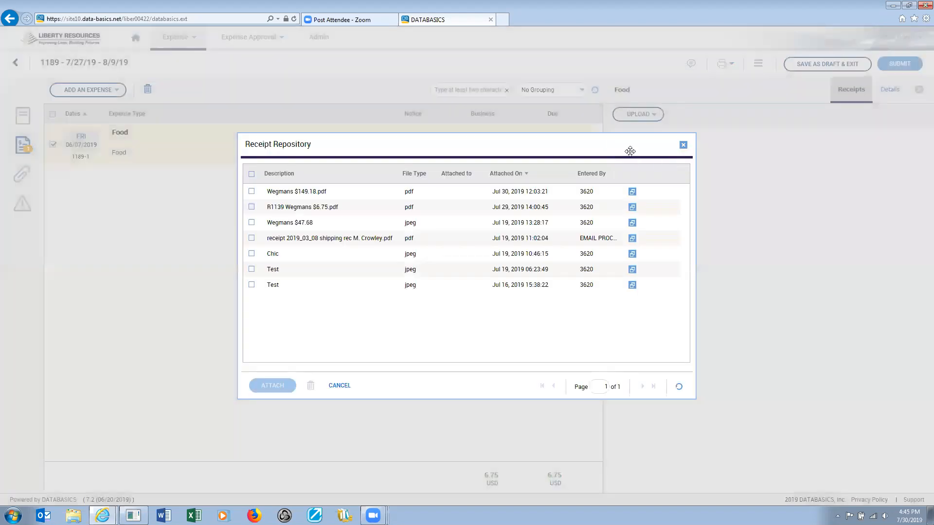
pyautogui.click(252, 208)
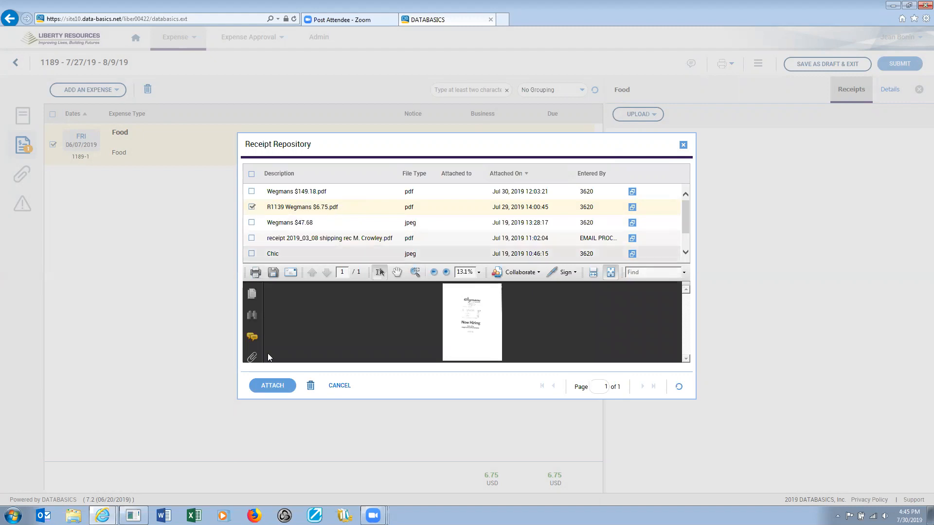
pyautogui.click(272, 389)
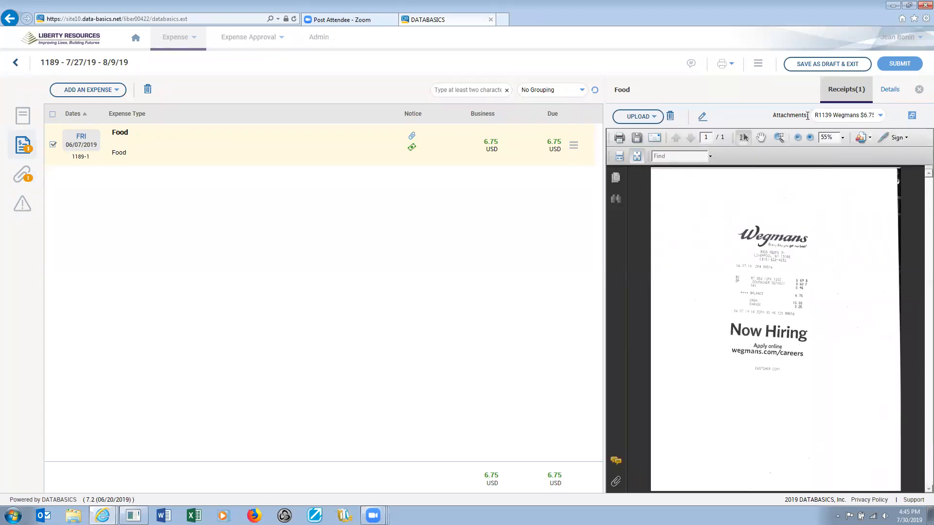
pyautogui.click(810, 138)
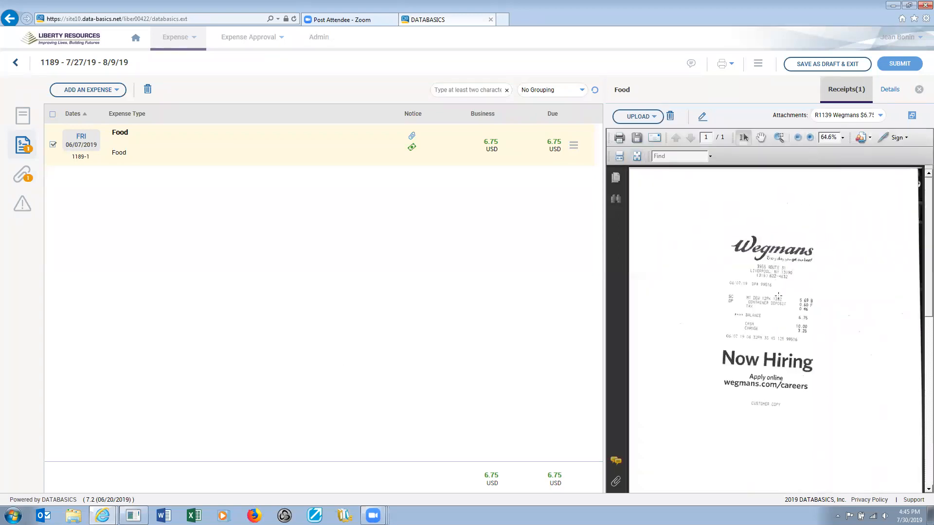
pyautogui.click(810, 139)
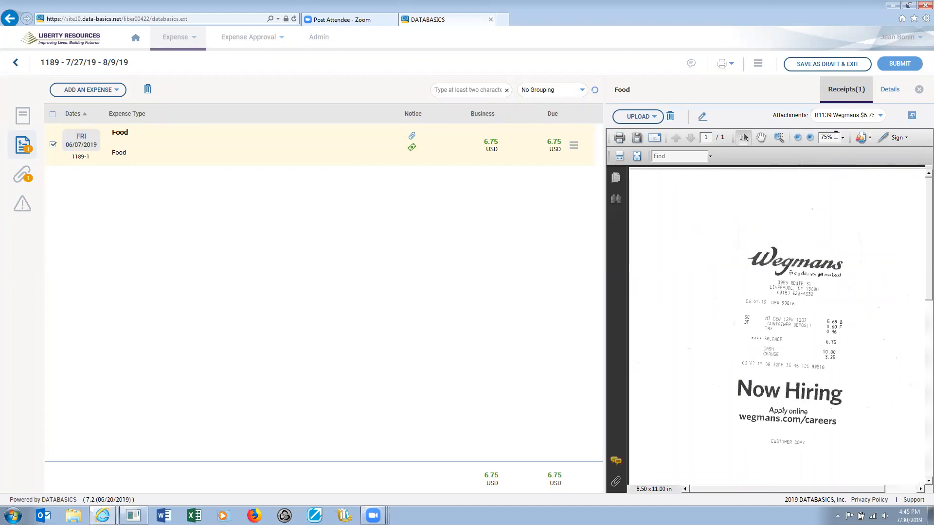
# Save the expense report as a draft and reopen it from the My Expenses list.
pyautogui.click(817, 65)
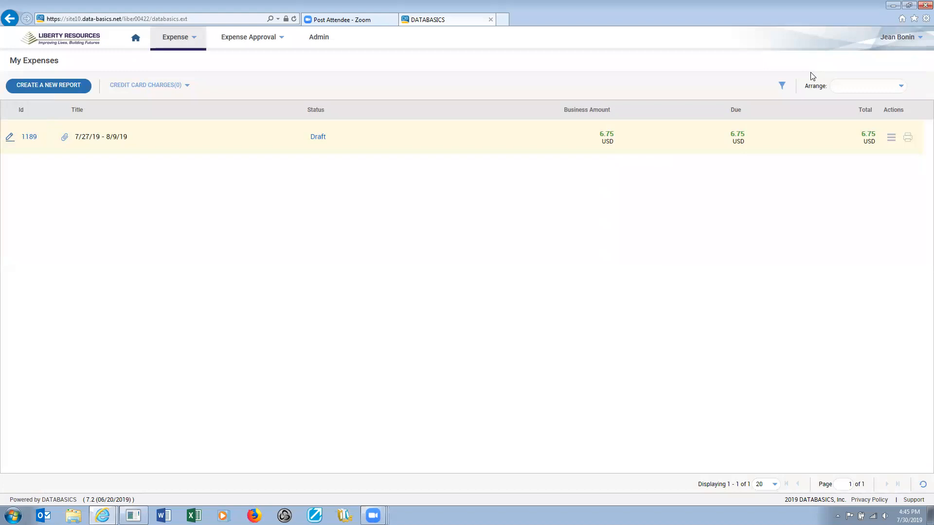
pyautogui.click(30, 139)
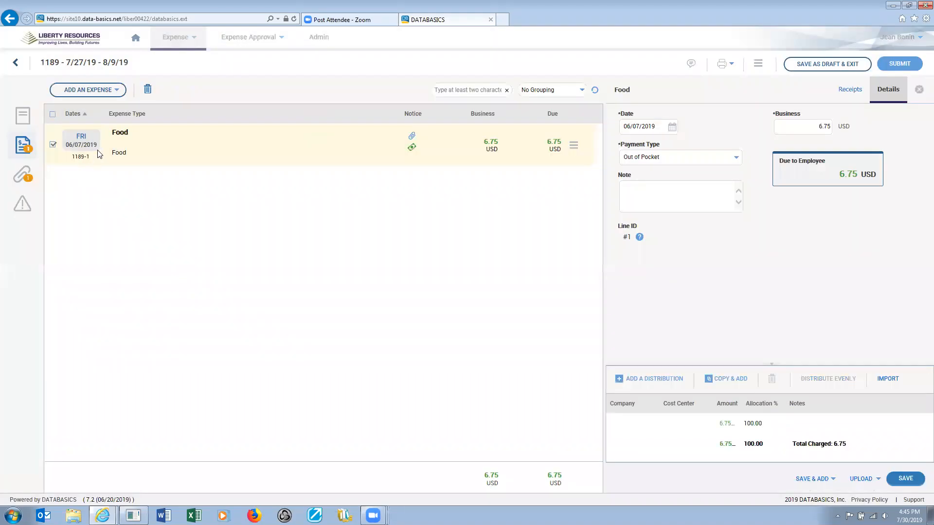
# Add and save a Telephone/Phone Stipend expense dated 07/01/2019 with a business amount of 25 USD.
pyautogui.click(97, 93)
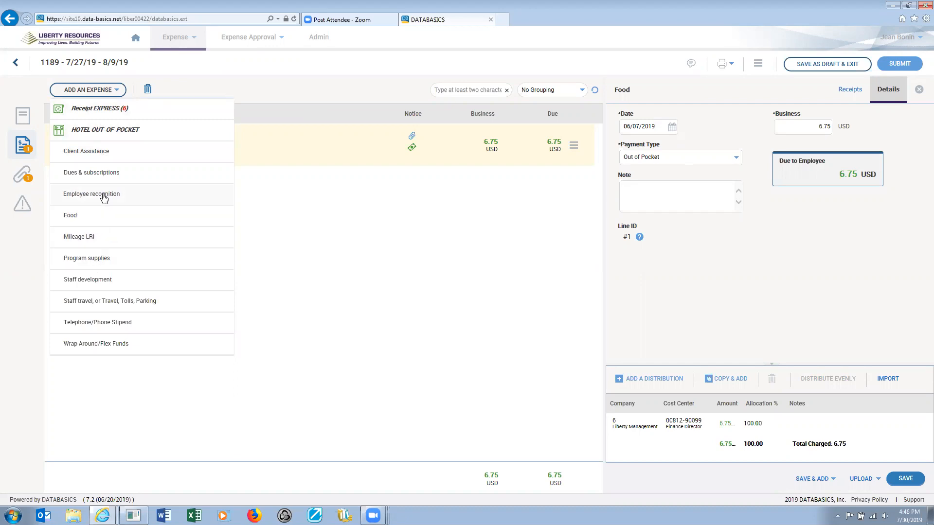
pyautogui.click(112, 323)
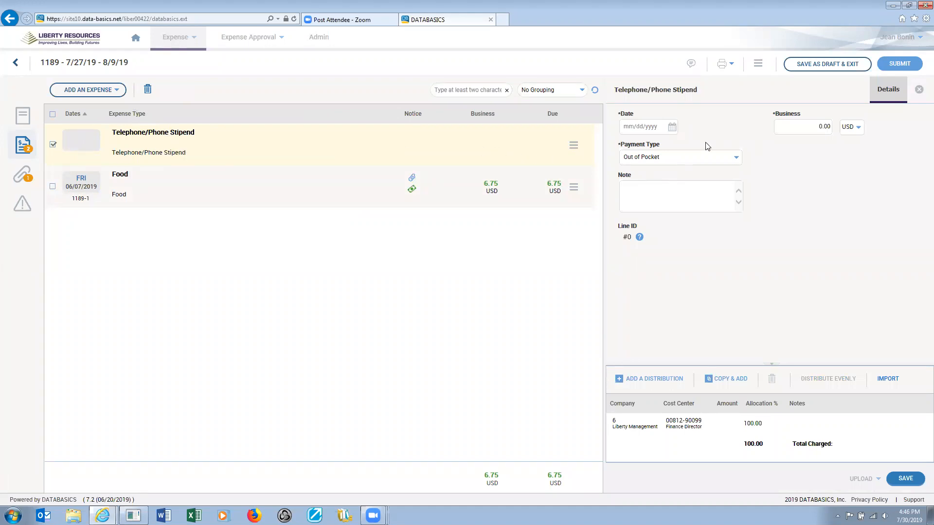
pyautogui.click(672, 129)
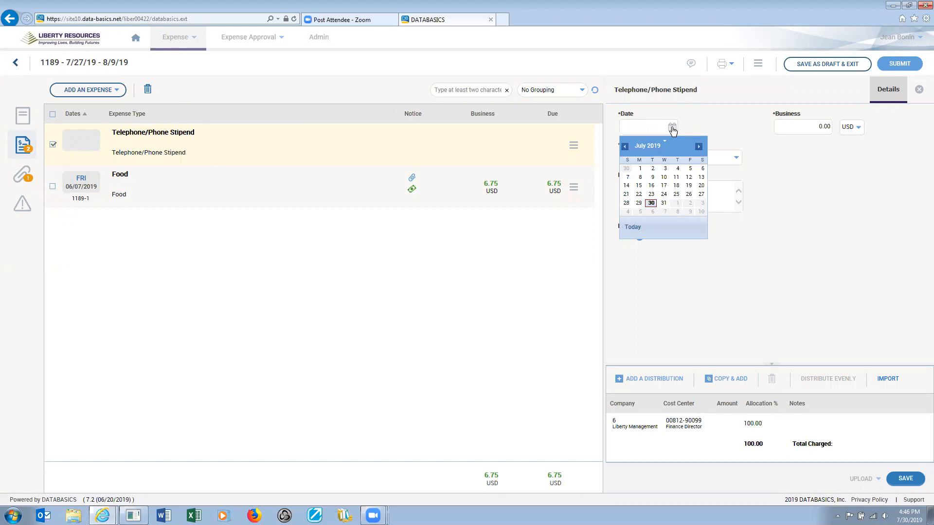
pyautogui.click(642, 168)
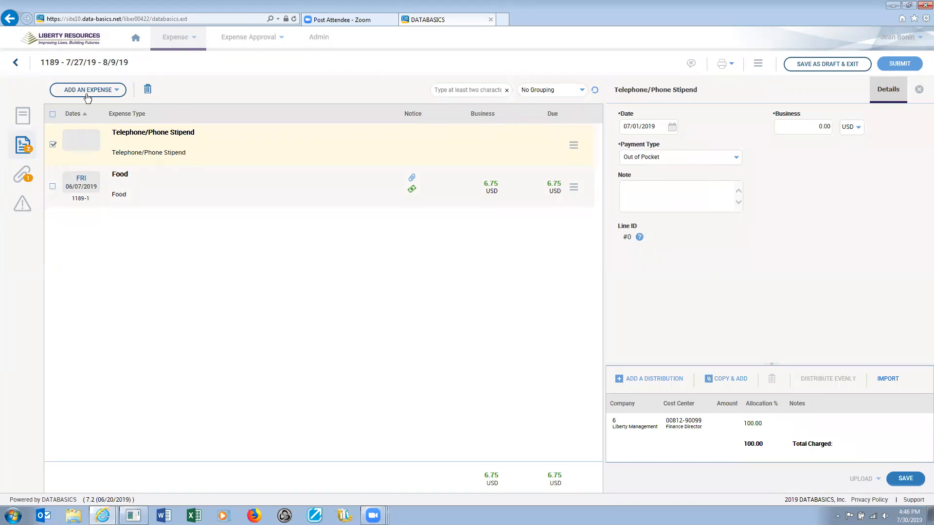
pyautogui.click(811, 127)
pyautogui.write('25')
pyautogui.click(693, 193)
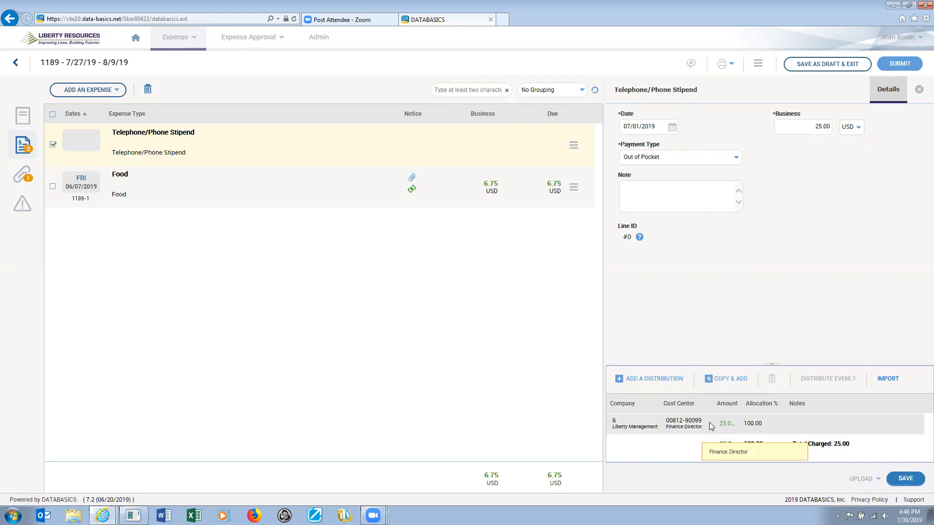
pyautogui.click(905, 476)
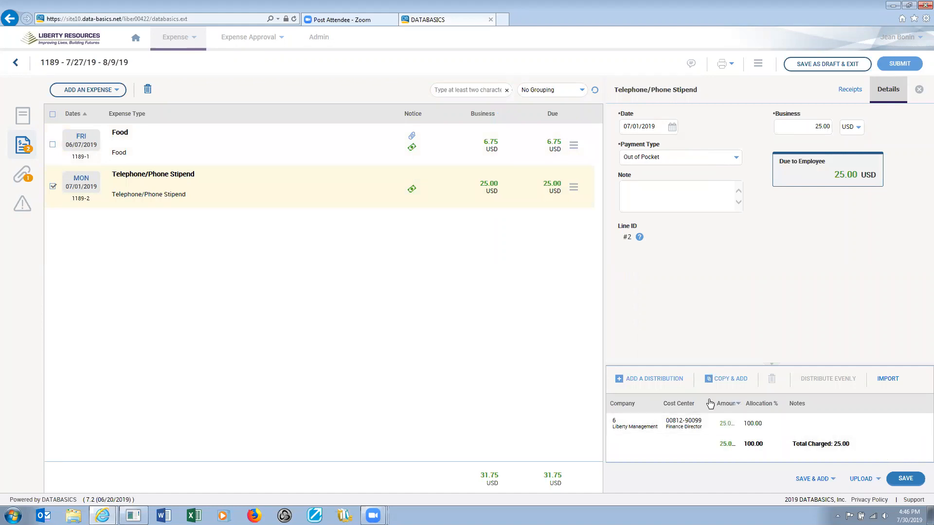
# Review the report's cover page, expense lines and attached receipts, and check its validation status.
pyautogui.click(22, 117)
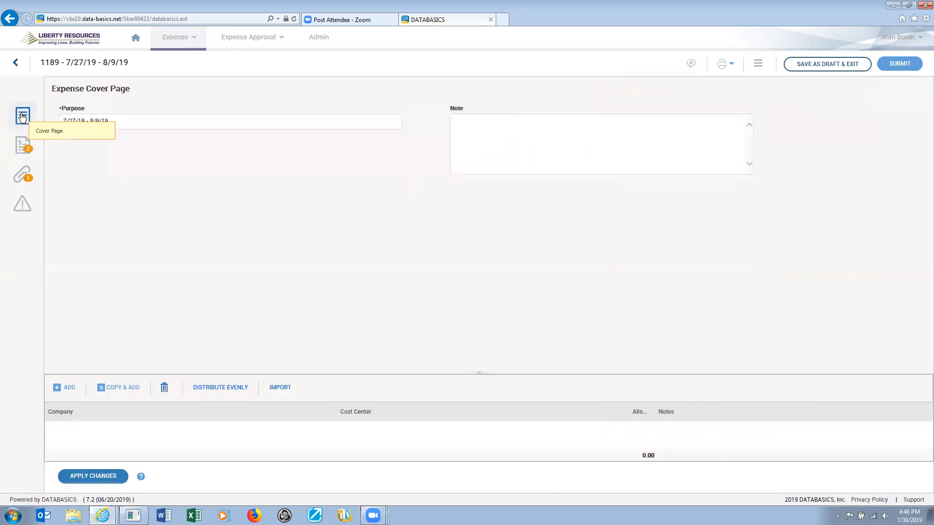
pyautogui.click(22, 146)
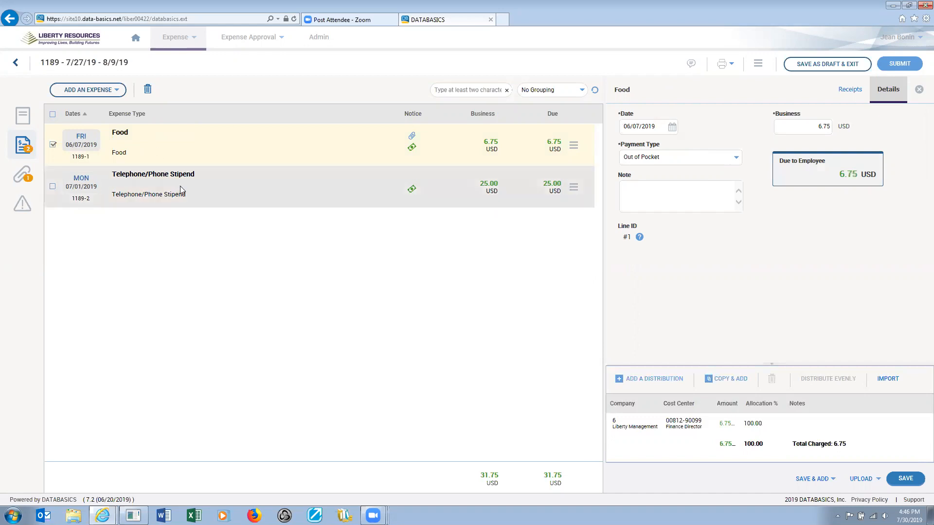
pyautogui.click(22, 175)
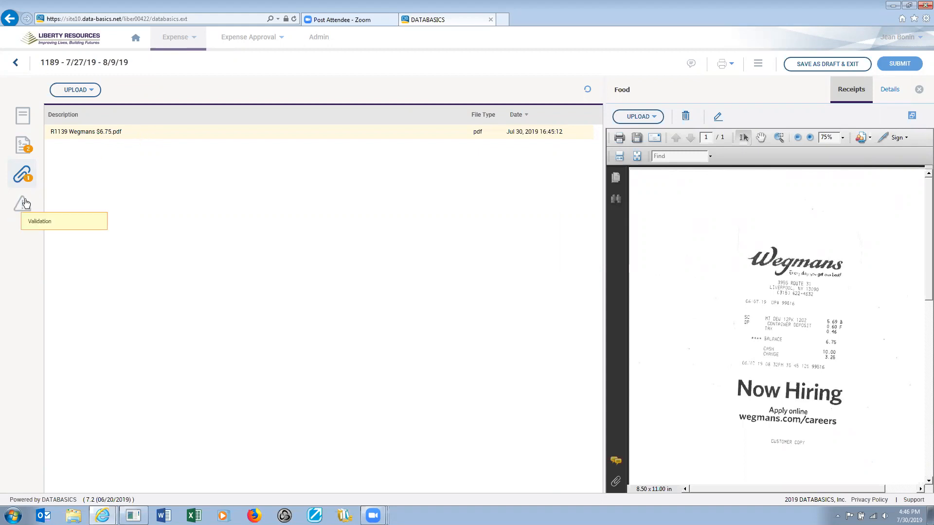
pyautogui.click(22, 204)
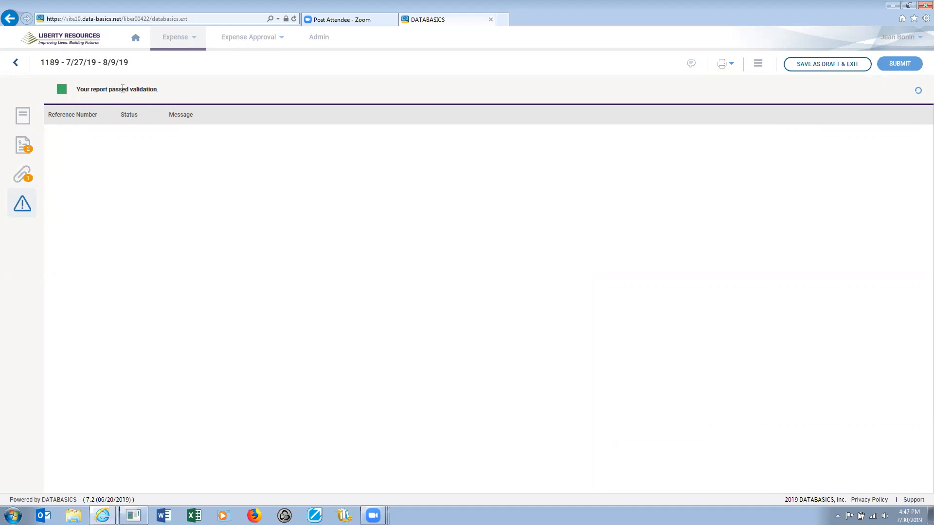
# Add and save a Client Assistance expense dated 07/16/2019 with a business amount of 1000 USD, paid Out of Pocket.
pyautogui.click(21, 144)
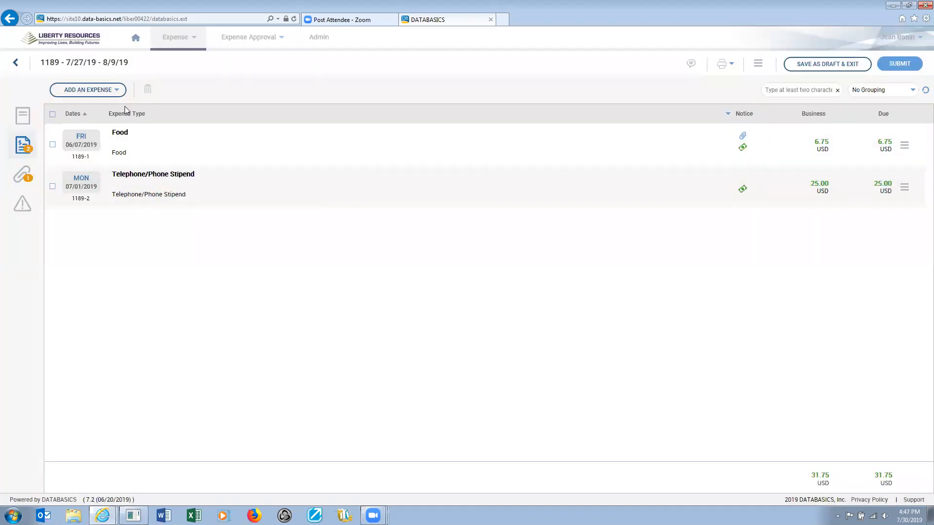
pyautogui.click(100, 90)
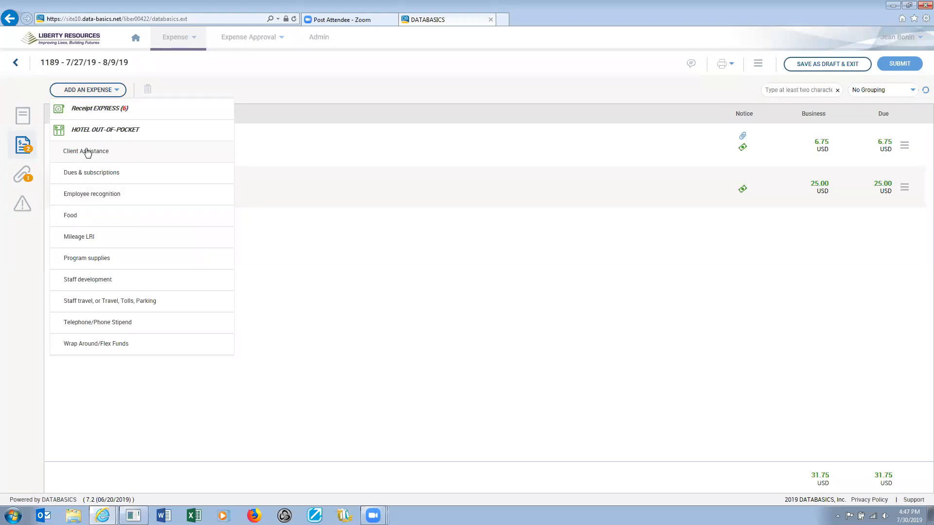
pyautogui.click(182, 159)
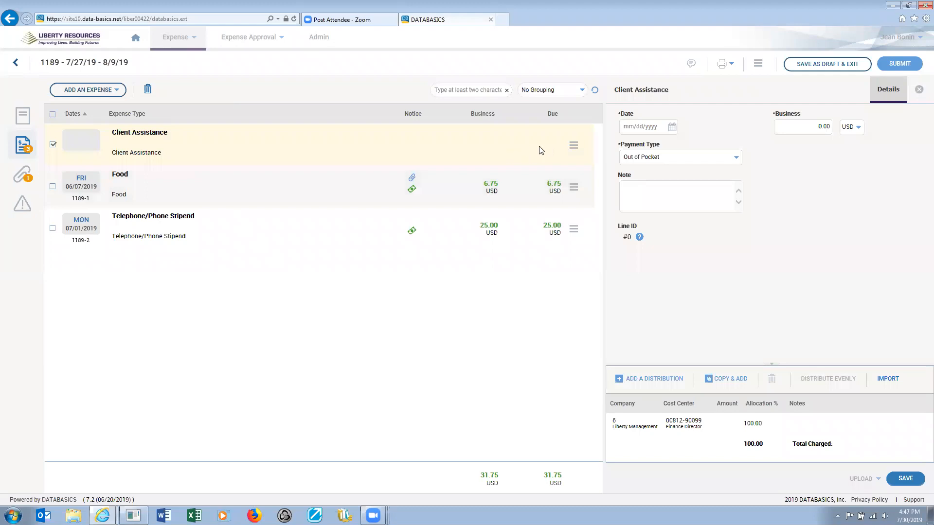
pyautogui.click(672, 127)
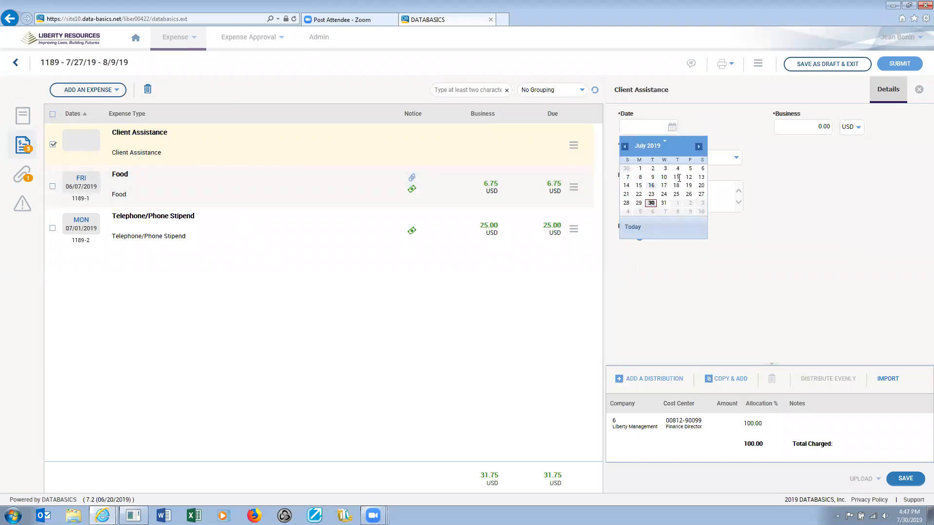
pyautogui.click(651, 185)
pyautogui.click(810, 129)
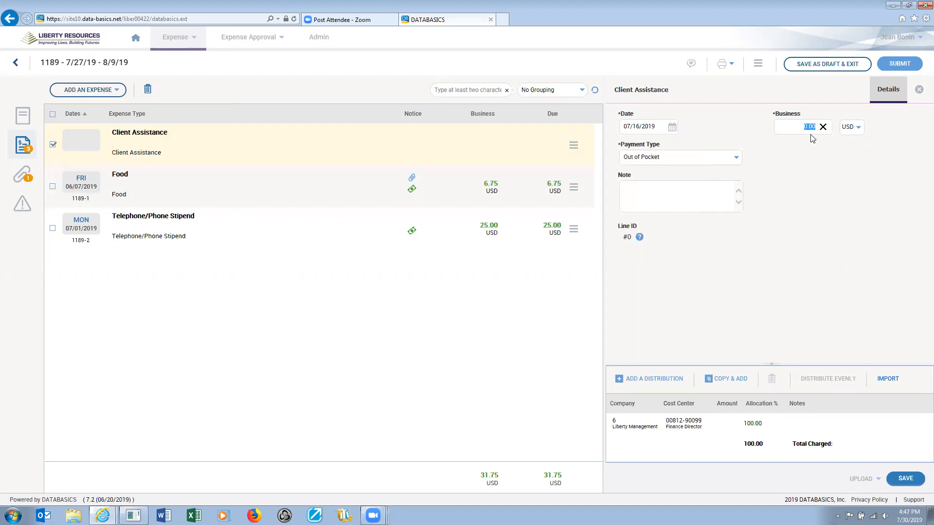
pyautogui.write('1000')
pyautogui.click(650, 184)
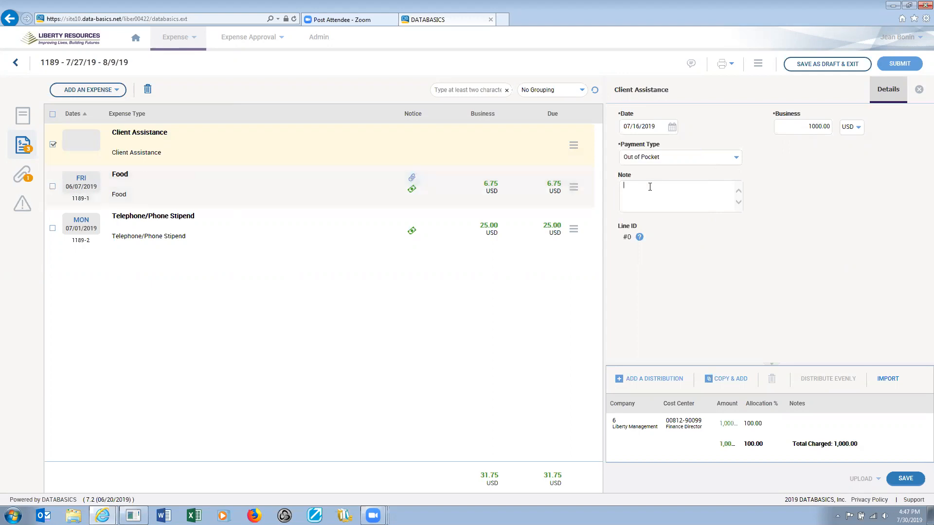
pyautogui.click(905, 478)
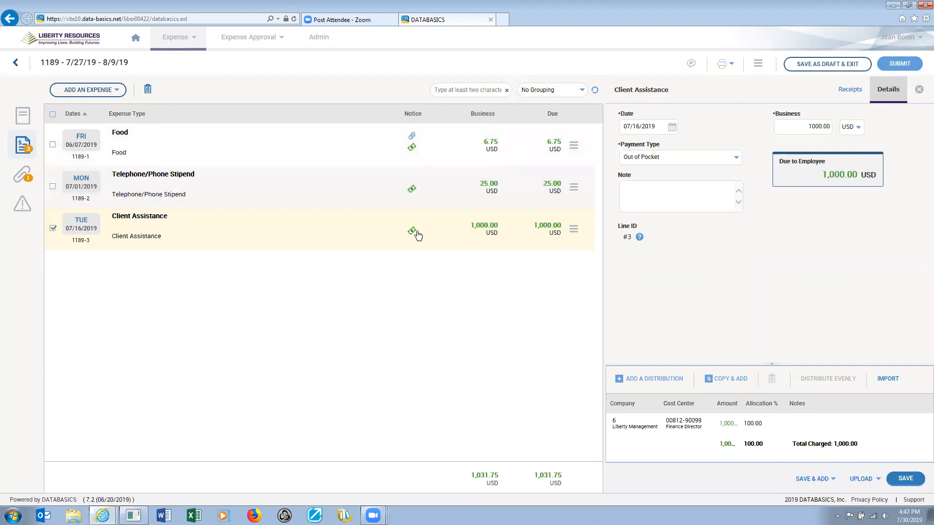
# Check the report's validation messages for the Client Assistance expense and try to submit the report.
pyautogui.click(22, 203)
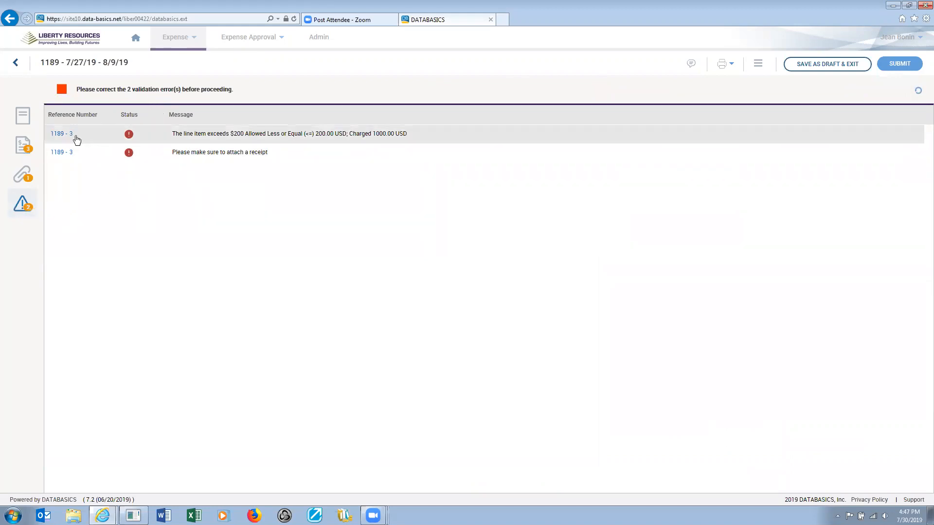
pyautogui.moveTo(54, 65)
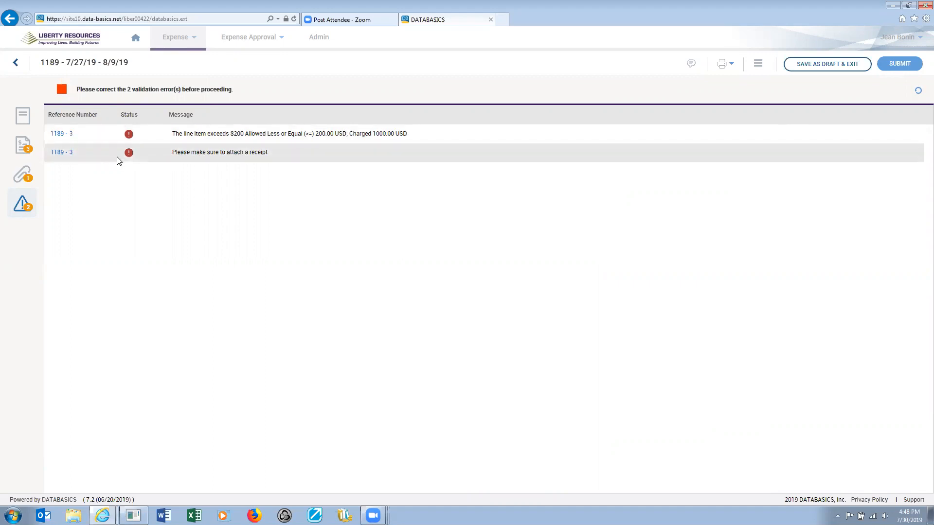
pyautogui.click(899, 64)
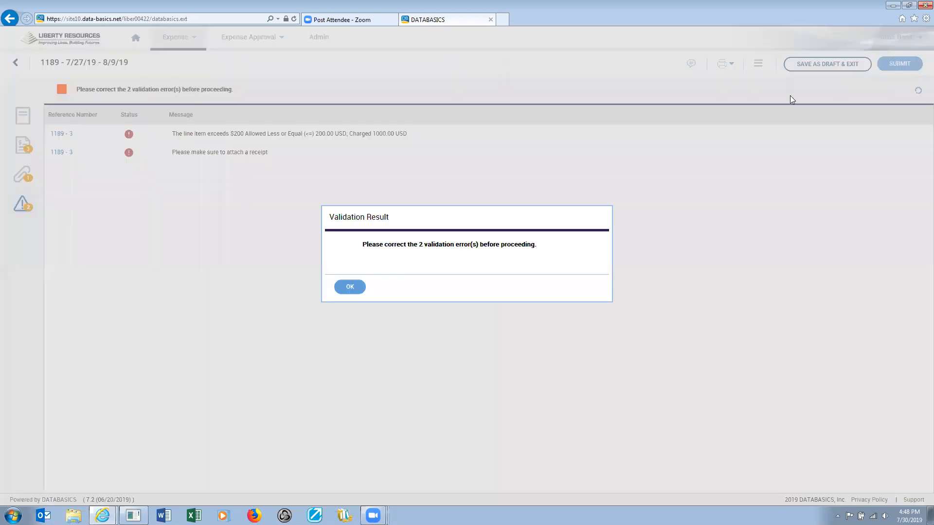
pyautogui.click(350, 287)
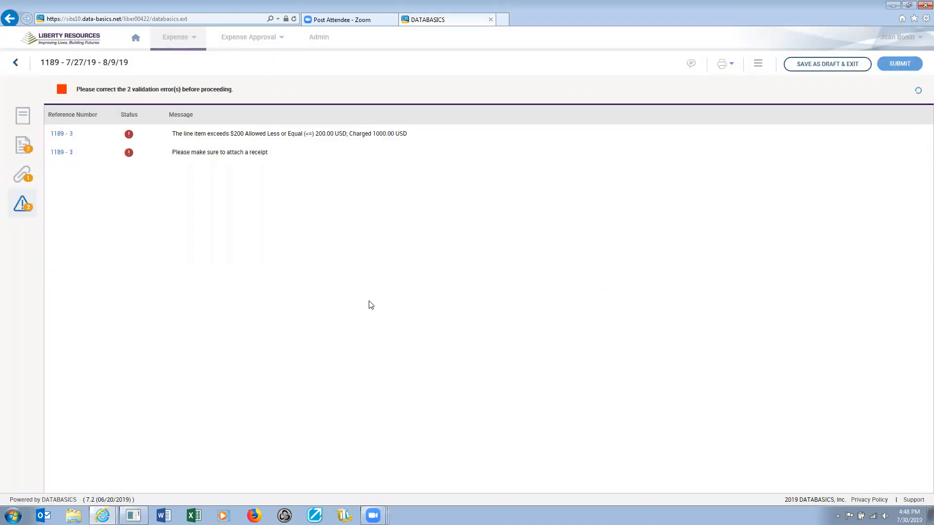
# Delete the Client Assistance expense line from the report and confirm the deletion.
pyautogui.click(23, 145)
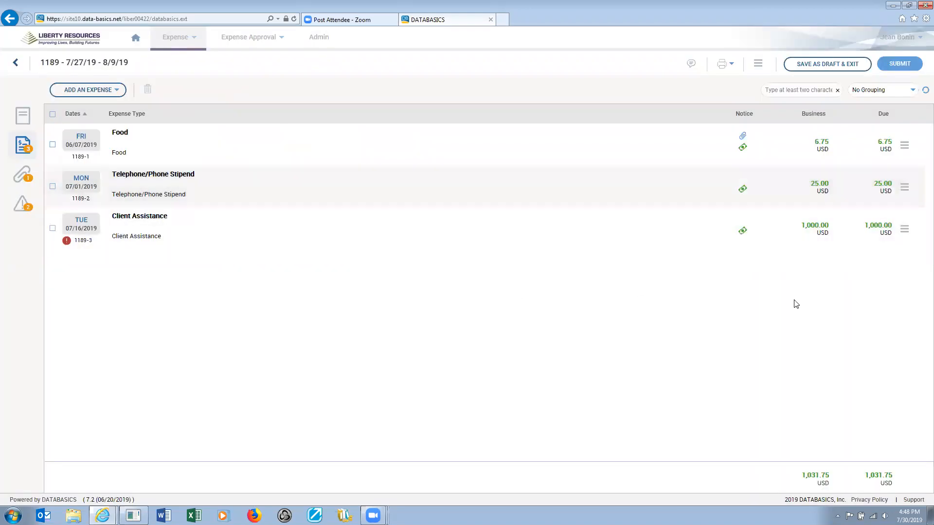
pyautogui.click(905, 229)
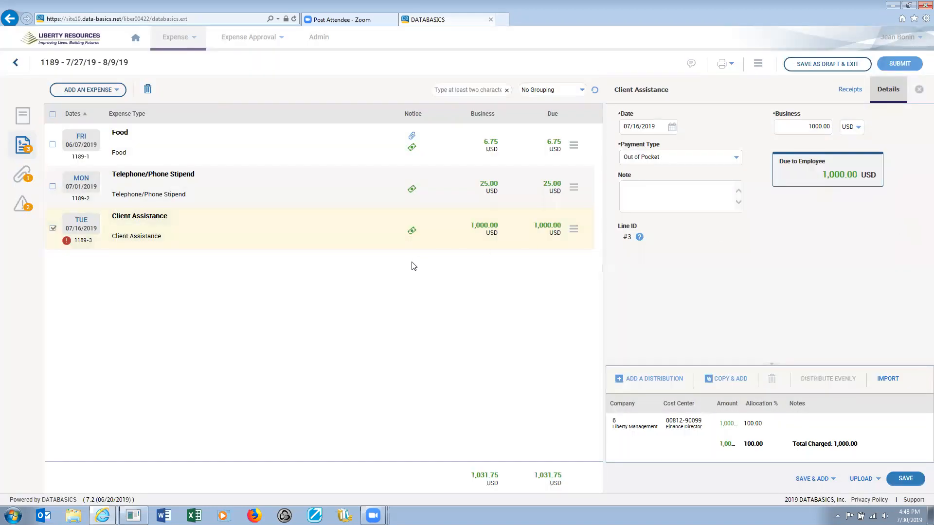
pyautogui.click(574, 230)
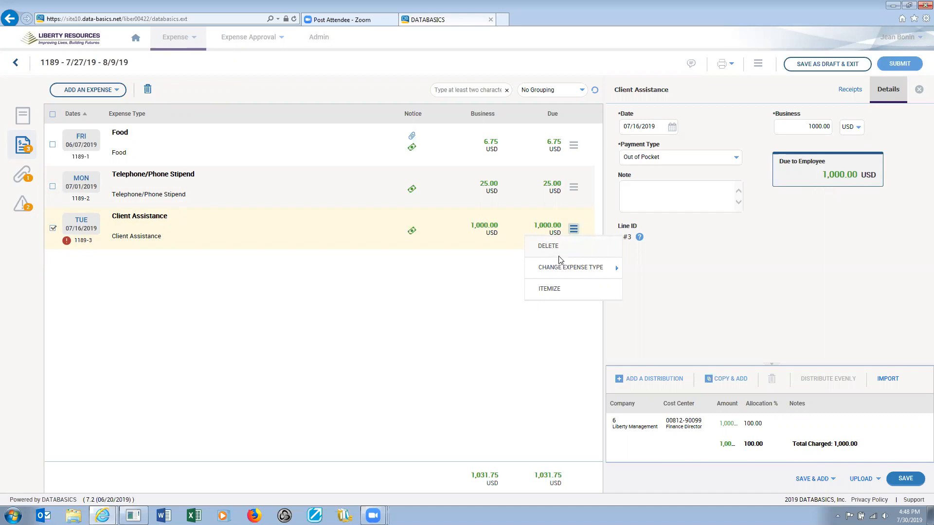
pyautogui.moveTo(565, 270)
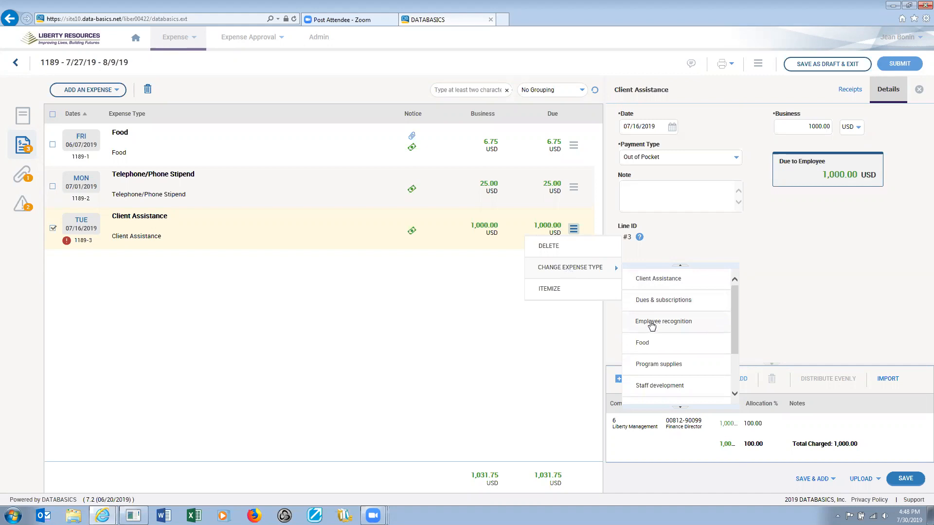
pyautogui.click(546, 247)
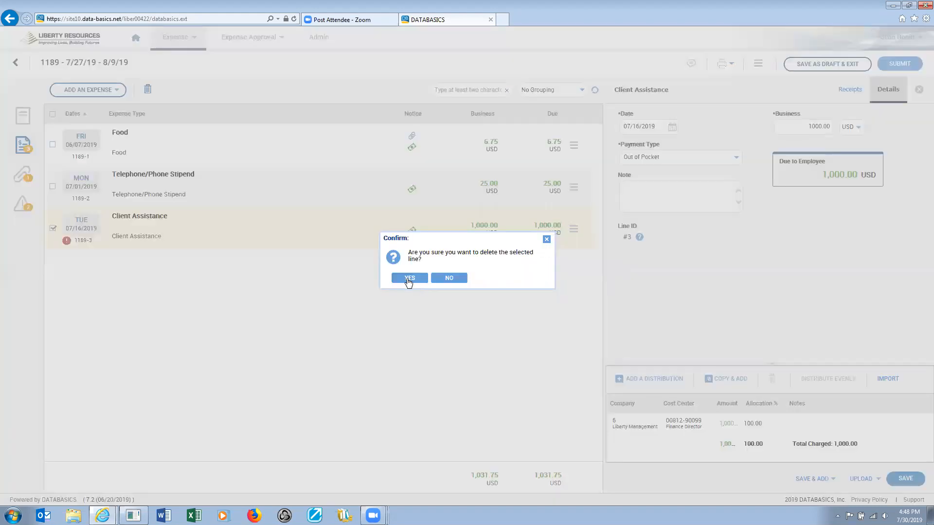
pyautogui.click(410, 278)
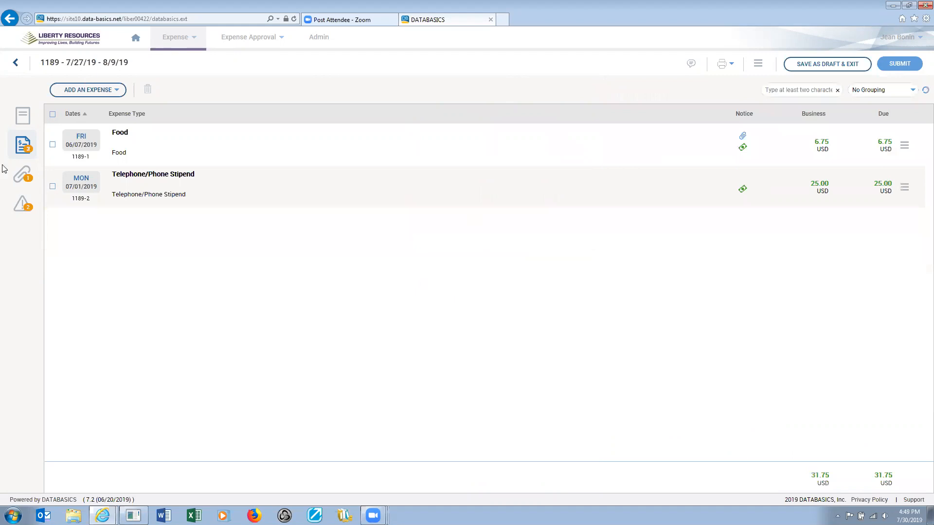
# Recheck the report's validation status, bring up the submission confirmation and cancel it without submitting.
pyautogui.click(21, 203)
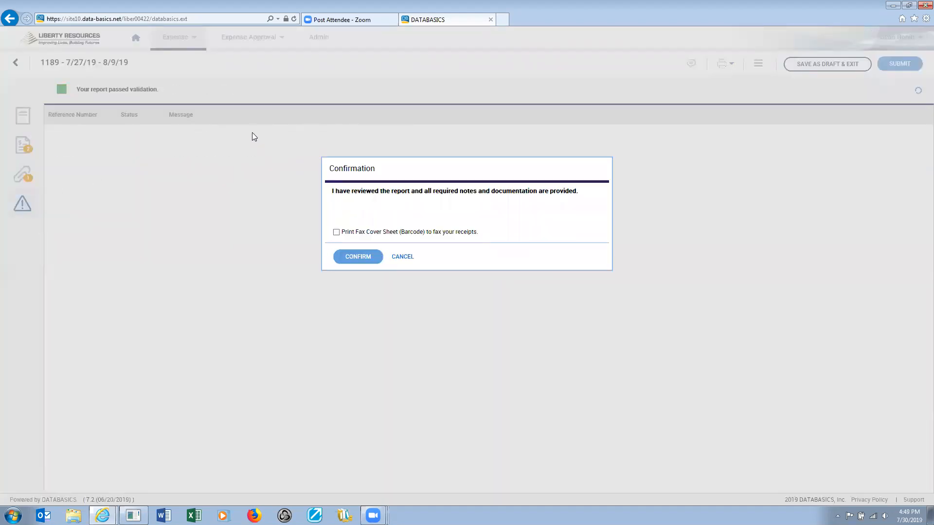
pyautogui.click(357, 258)
pyautogui.click(403, 261)
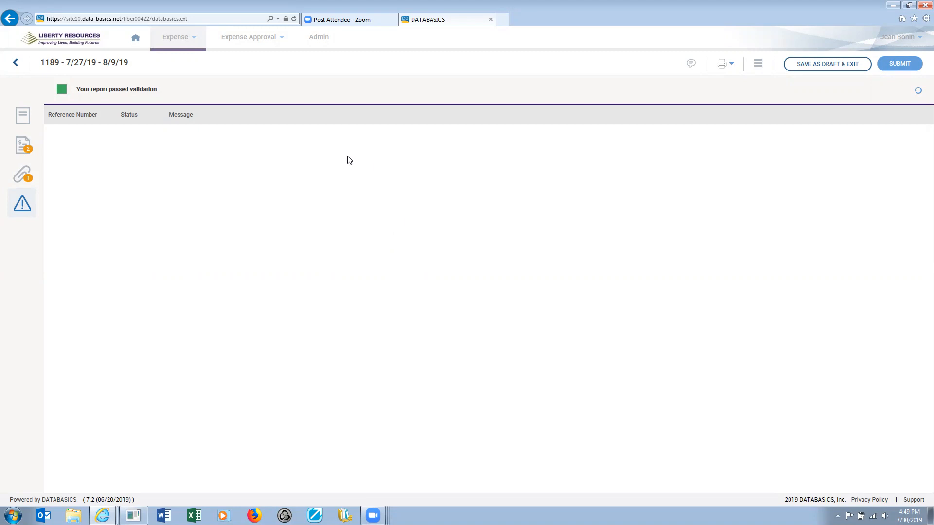
pyautogui.click(346, 467)
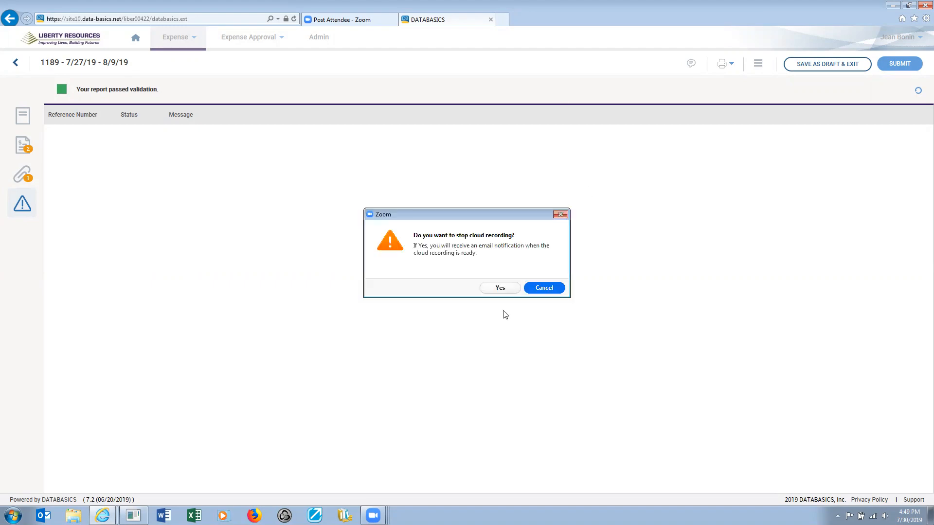